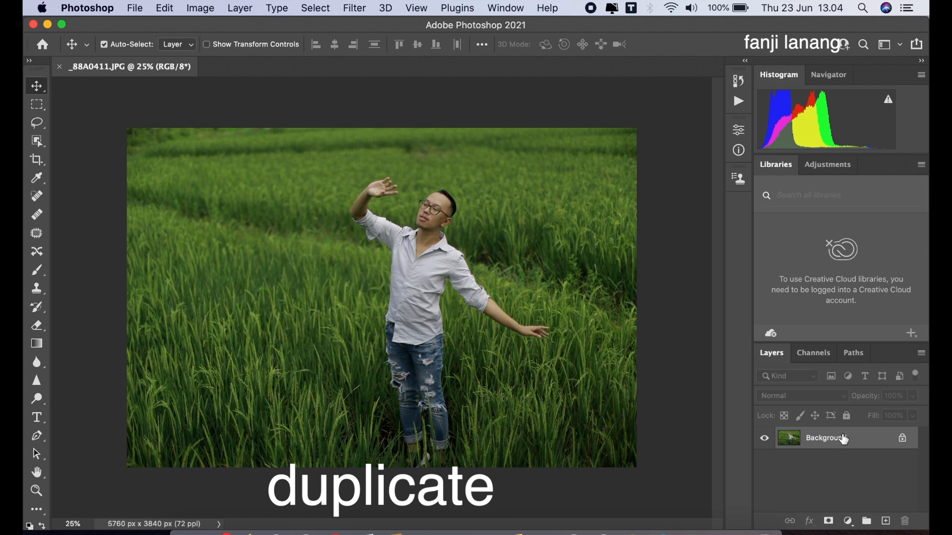
Duplicate the Background layer and open the copy in the Camera Raw Filter.
left_click_drag(844, 439, 886, 521)
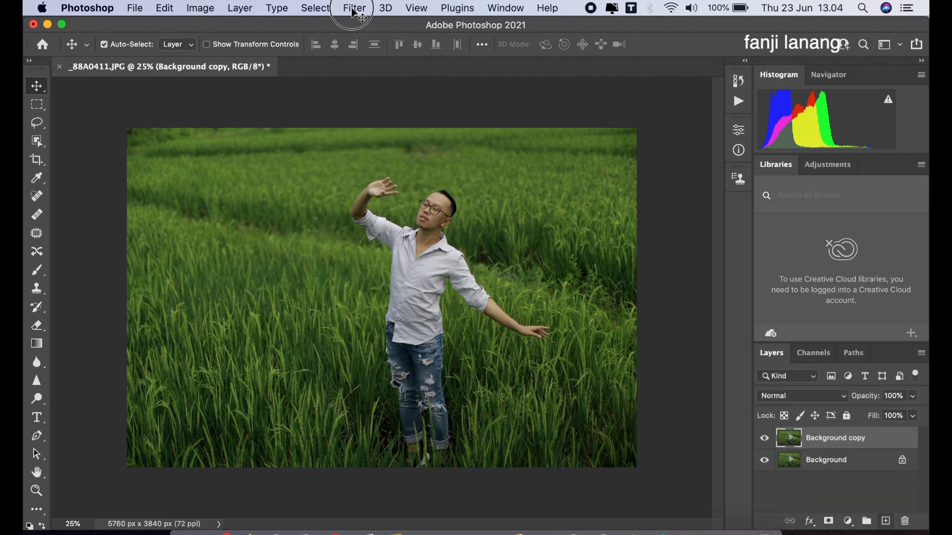
left_click(354, 9)
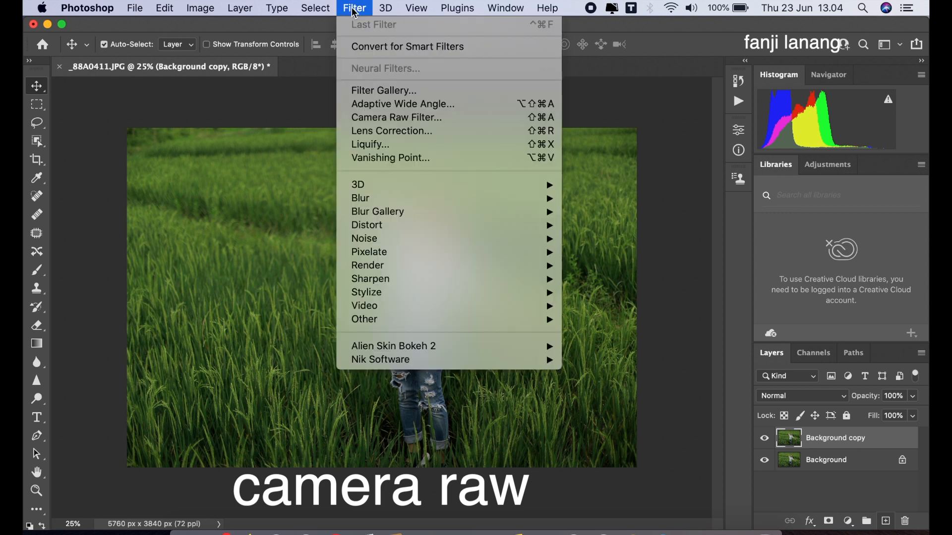
left_click(386, 117)
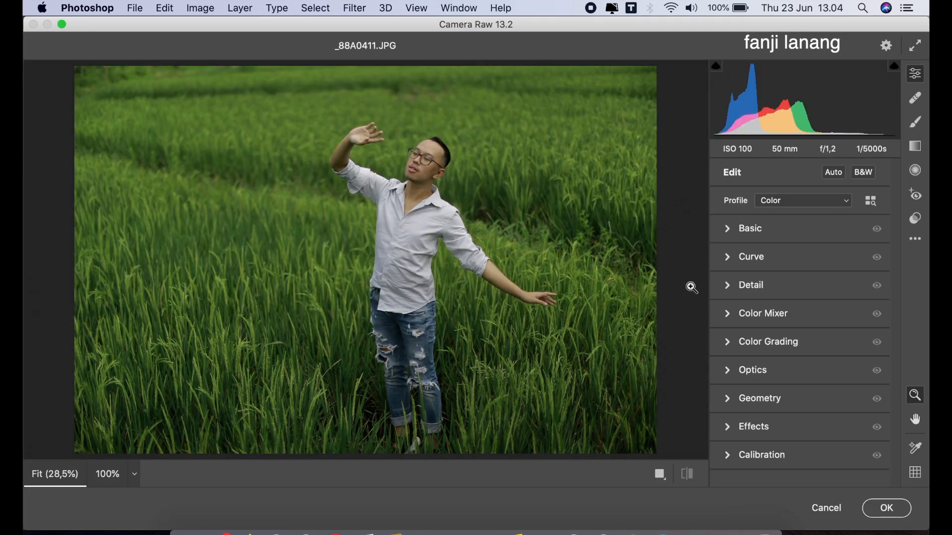
In the Basic adjustments, set Temperature to +2, Contrast to +10 and Highlights to -20.
left_click(734, 227)
left_click_drag(798, 231, 803, 236)
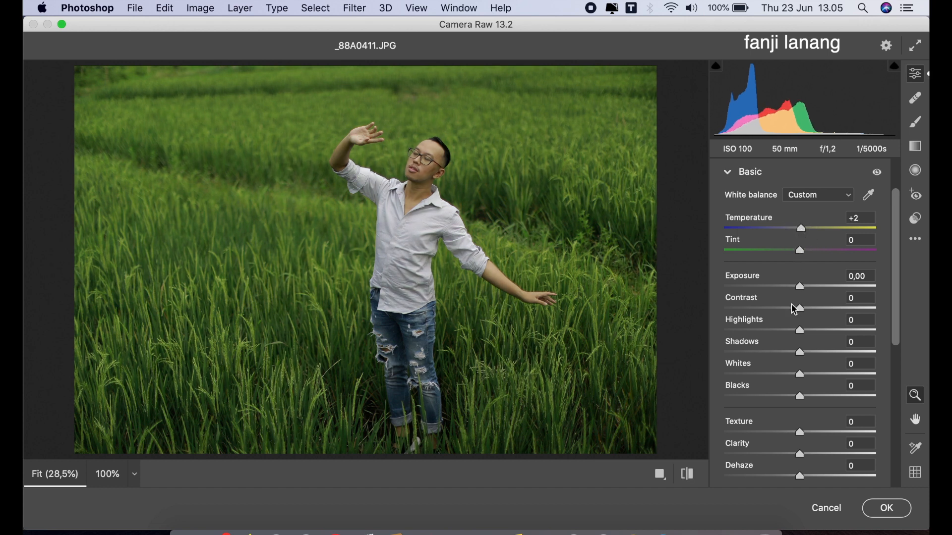
left_click_drag(805, 312, 814, 320)
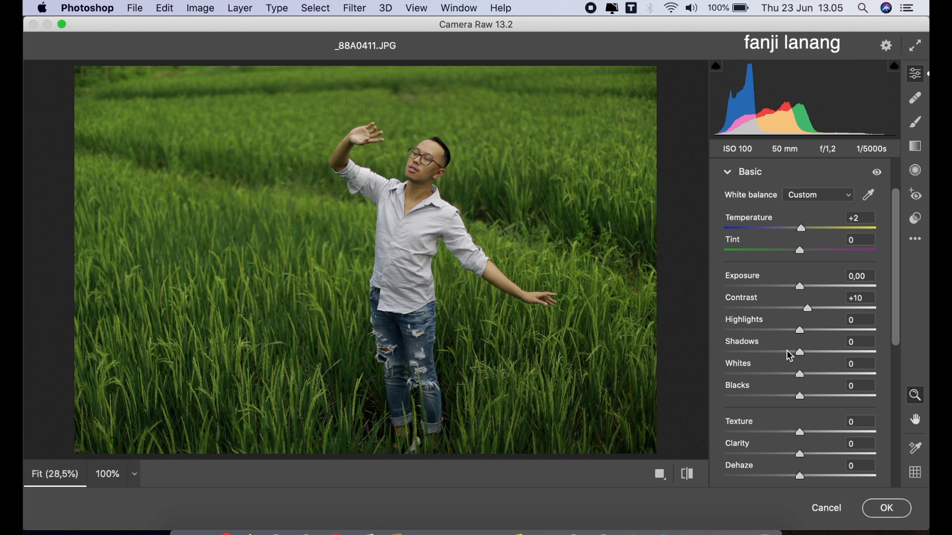
left_click_drag(783, 331, 785, 330)
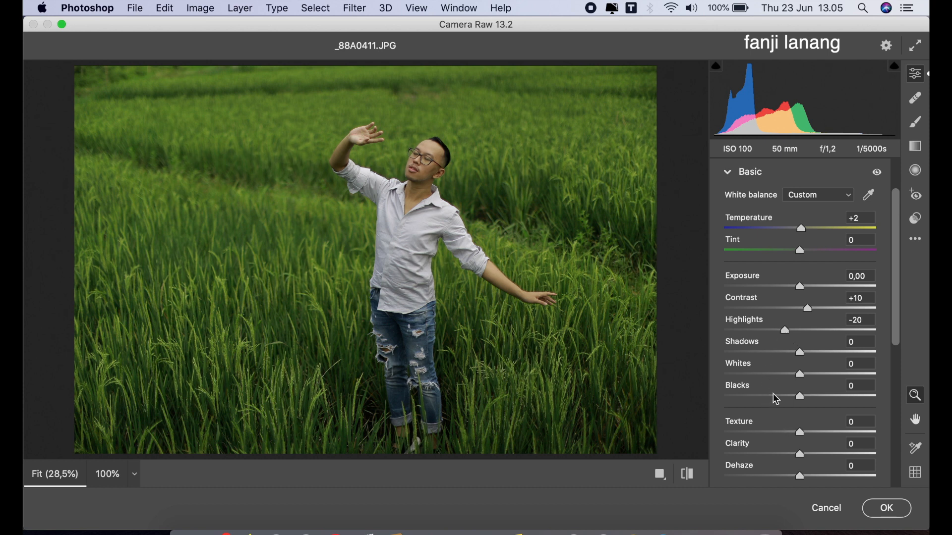
Set Clarity to +10 and fine-tune the Vibrance and Saturation in the Basic adjustments.
left_click_drag(901, 320, 907, 355)
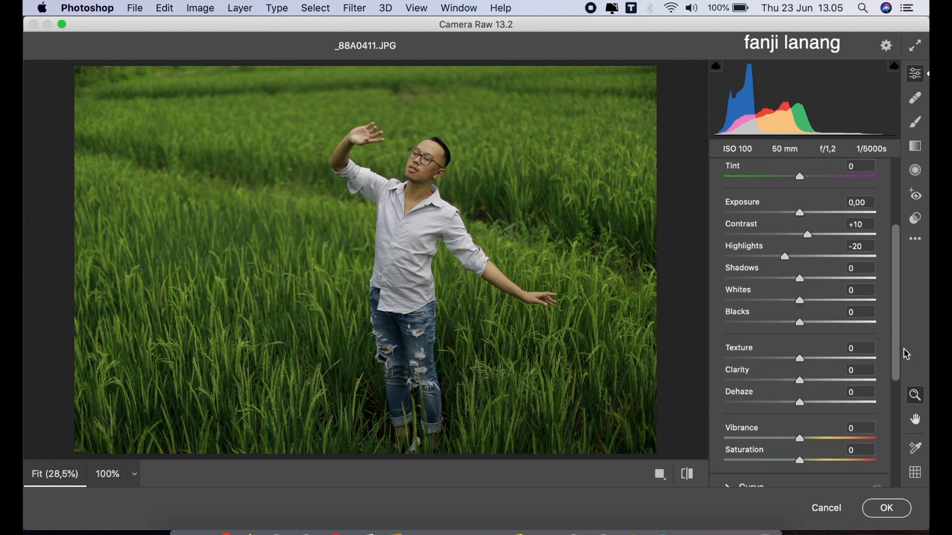
left_click_drag(802, 382, 812, 406)
left_click_drag(805, 440, 794, 462)
left_click_drag(897, 232, 901, 196)
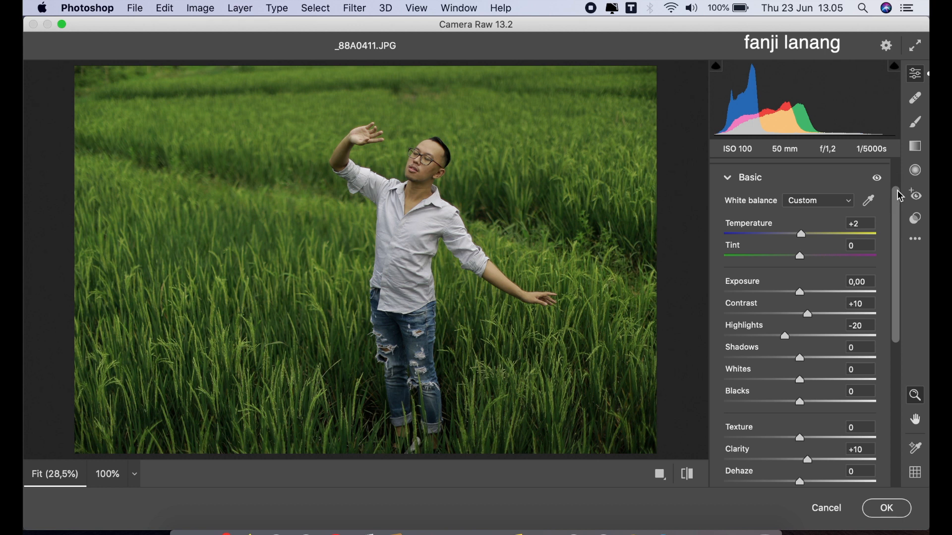
left_click(729, 180)
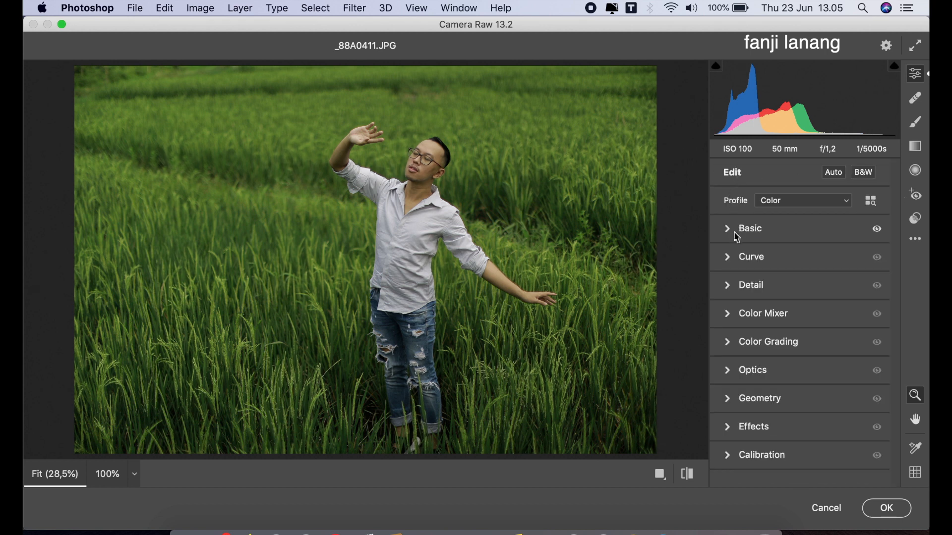
Shape the main point curve into a gentle S, mapping input 64 to output 59 and input 193 to output 203.
left_click(728, 257)
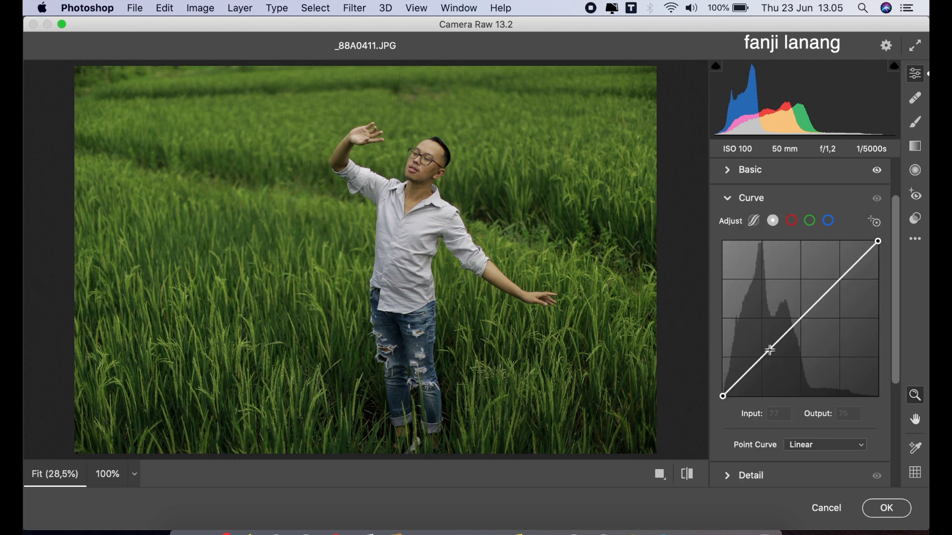
left_click(761, 363)
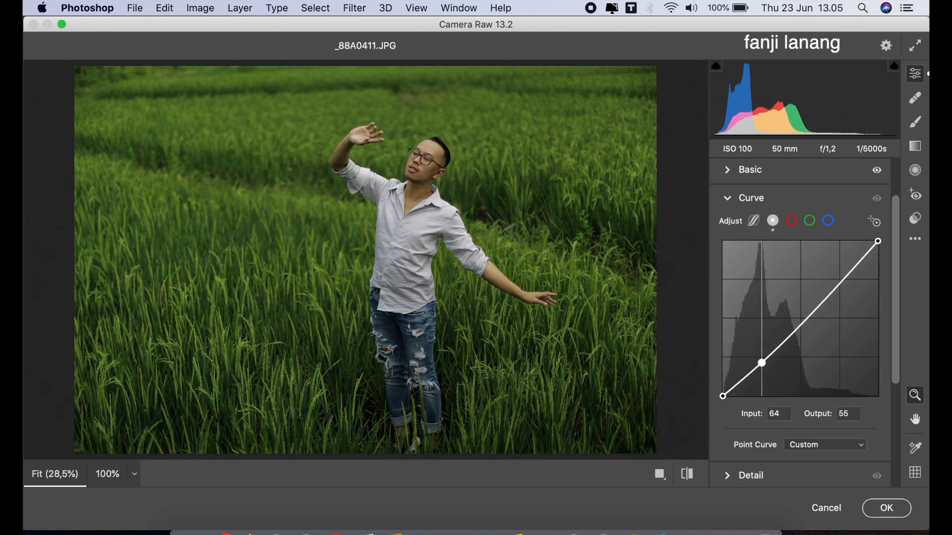
left_click(840, 273)
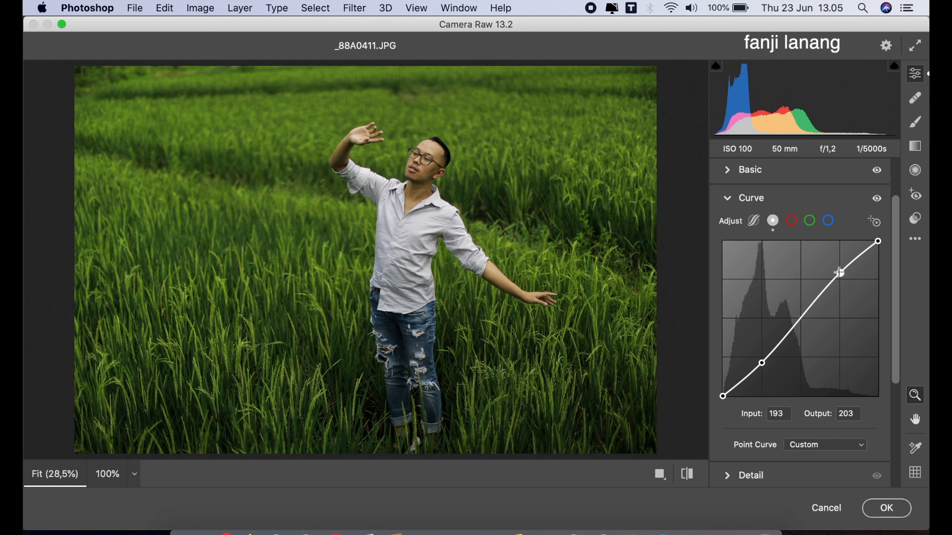
left_click_drag(762, 363, 762, 360)
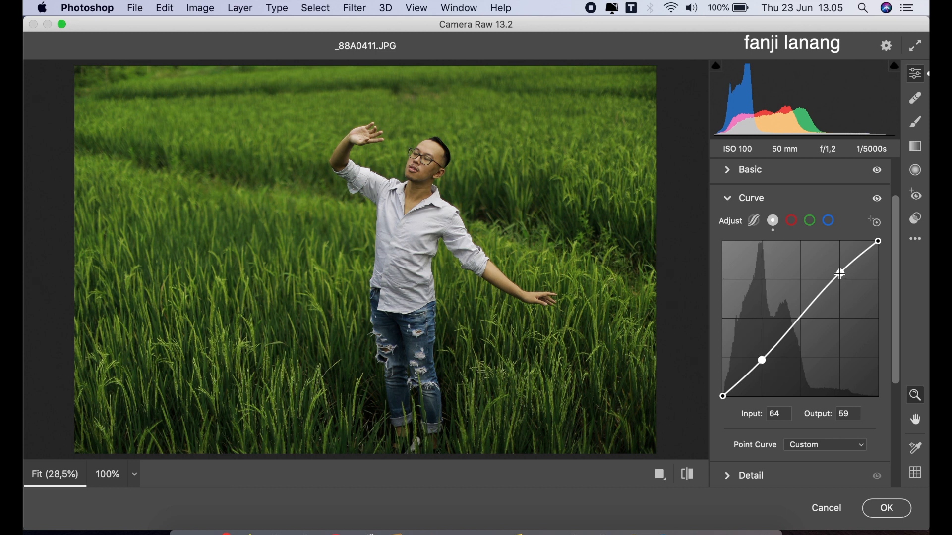
Lower the white point of the blue channel curve to output 240.
left_click(828, 222)
left_click_drag(879, 241, 878, 250)
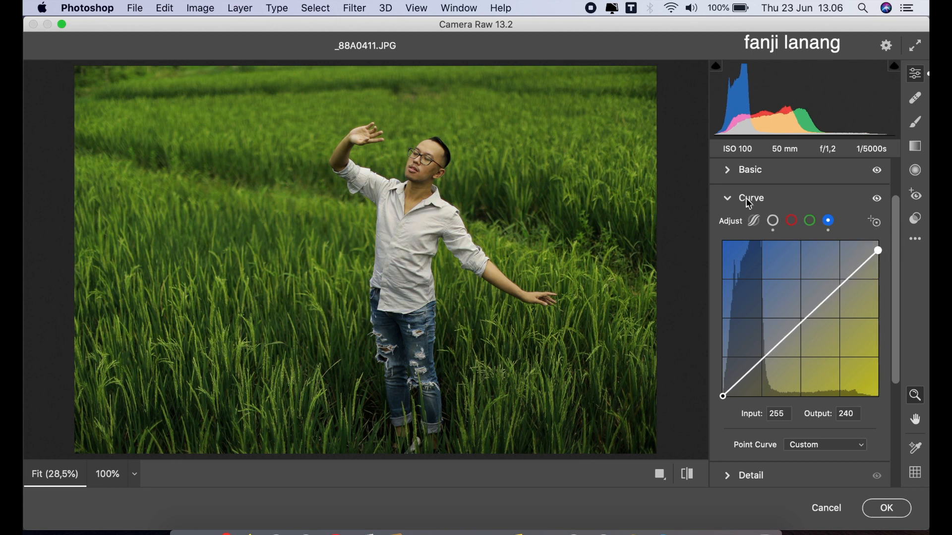
left_click(727, 202)
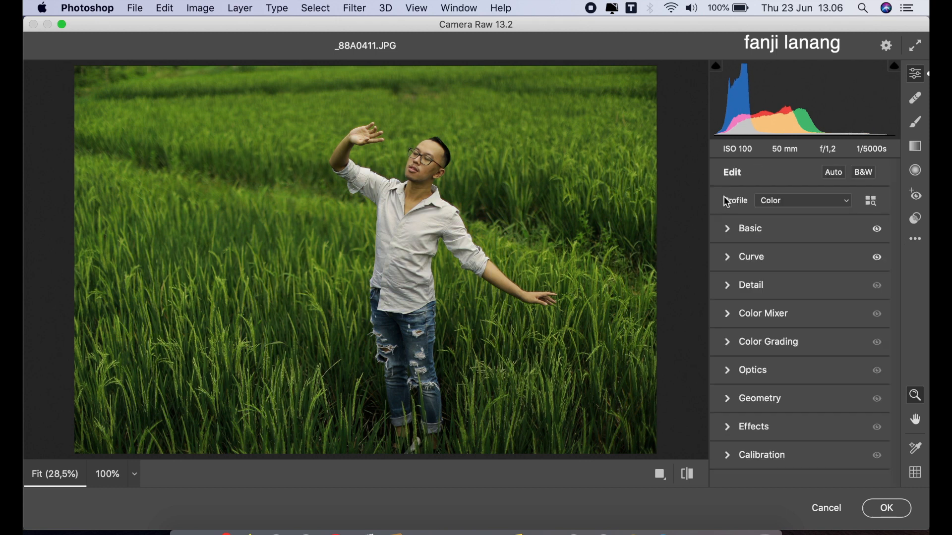
Shift the Yellows and Greens hues in the Color Mixer toward a cooler green.
left_click(731, 313)
left_click(729, 255)
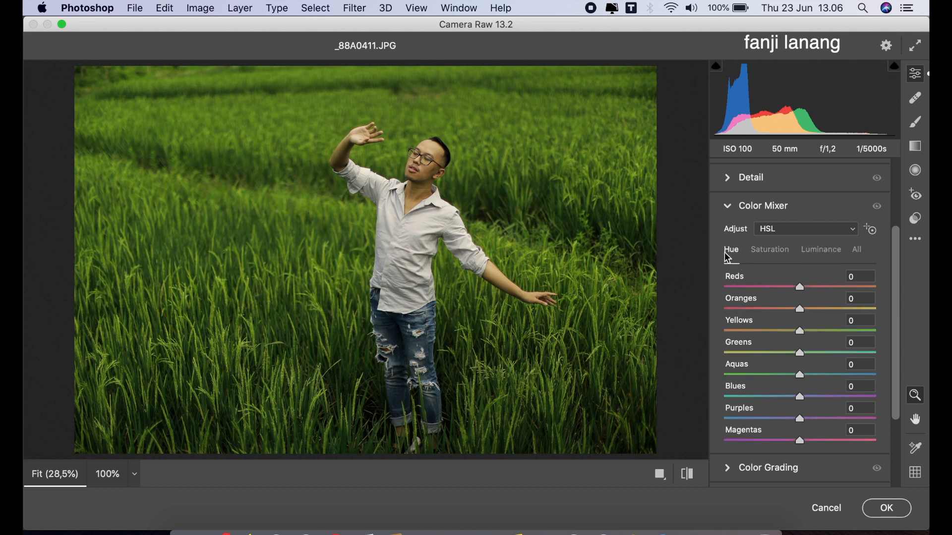
left_click_drag(800, 332, 830, 362)
Set the Color Mixer saturation to Reds -2, Oranges -23, Yellows -28 and Greens -56.
left_click(771, 250)
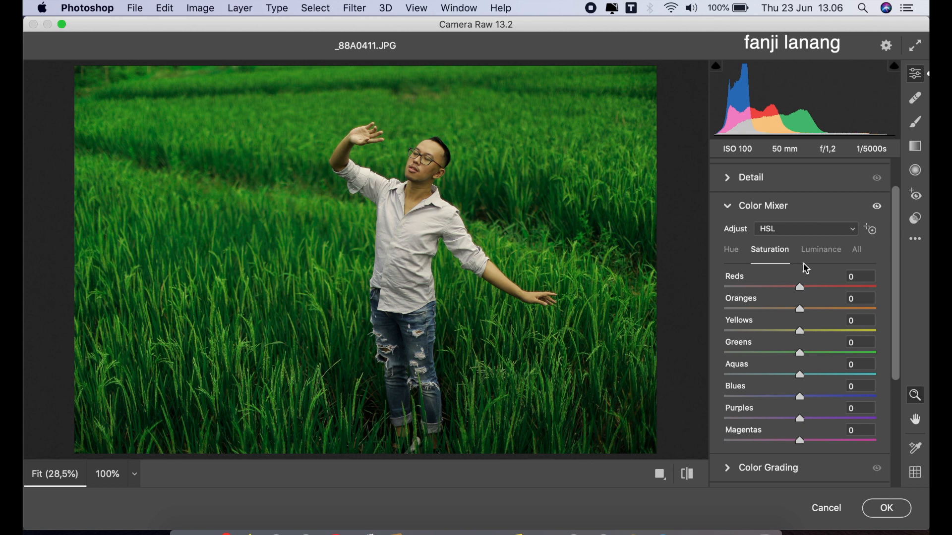
left_click_drag(800, 287, 761, 363)
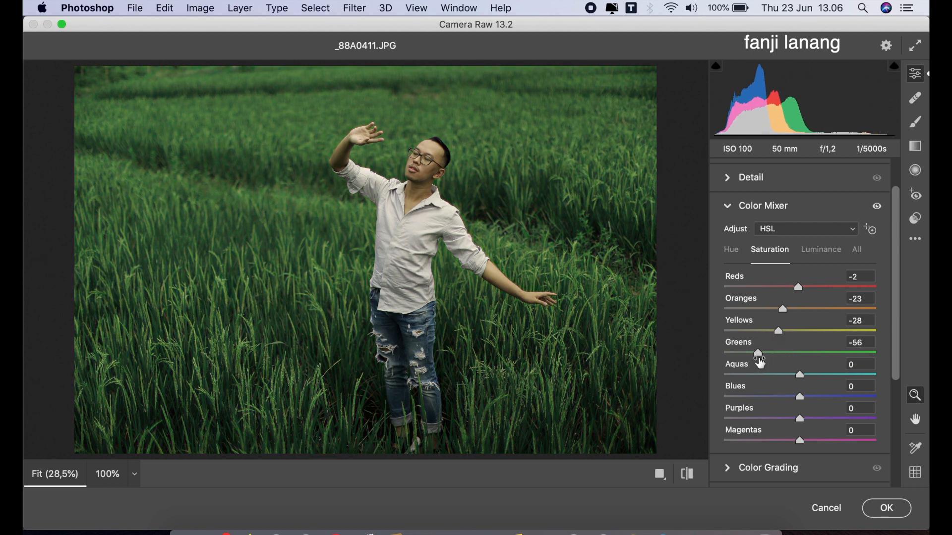
Set the Color Mixer luminance to Yellows -5 and Greens -37.
left_click(810, 253)
left_click_drag(801, 330, 775, 370)
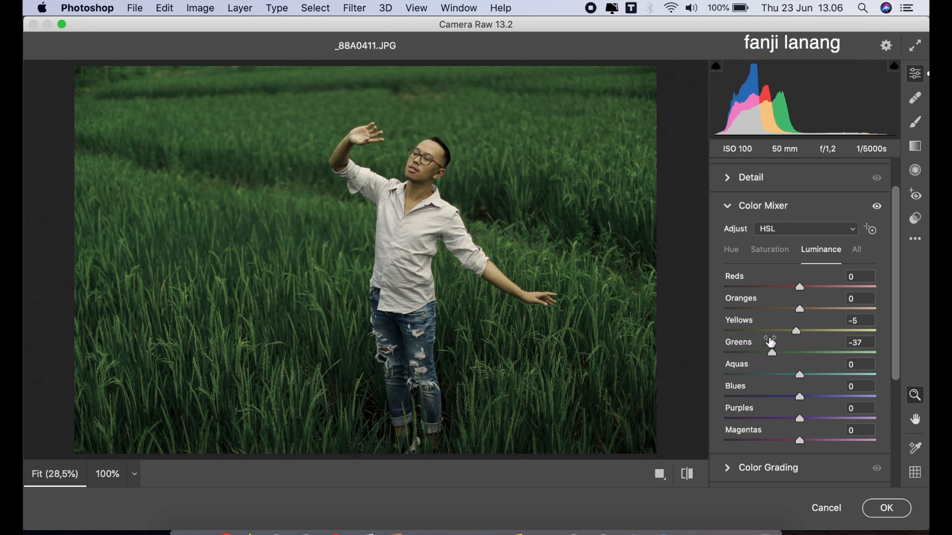
left_click(727, 206)
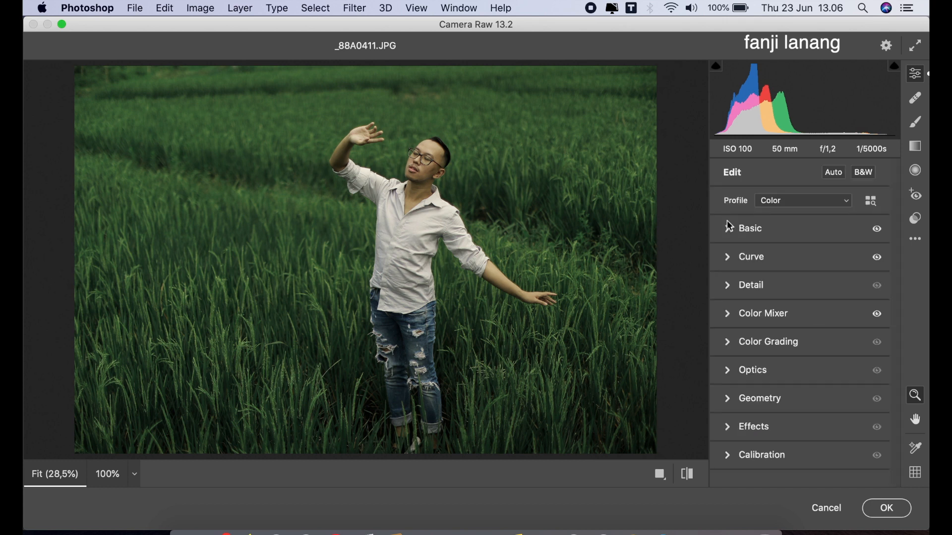
Tint the midtones in Color Grading with Hue 73 and Saturation 10.
left_click(727, 343)
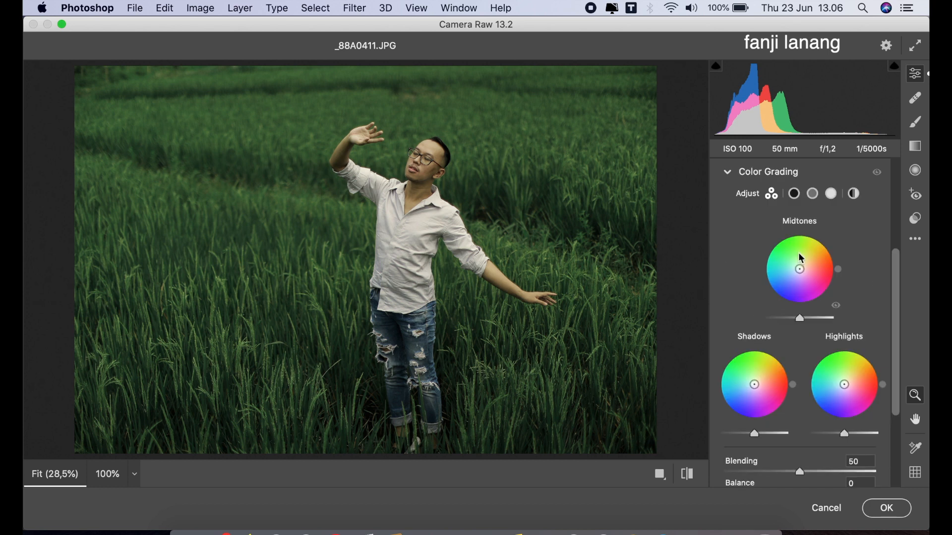
left_click(813, 195)
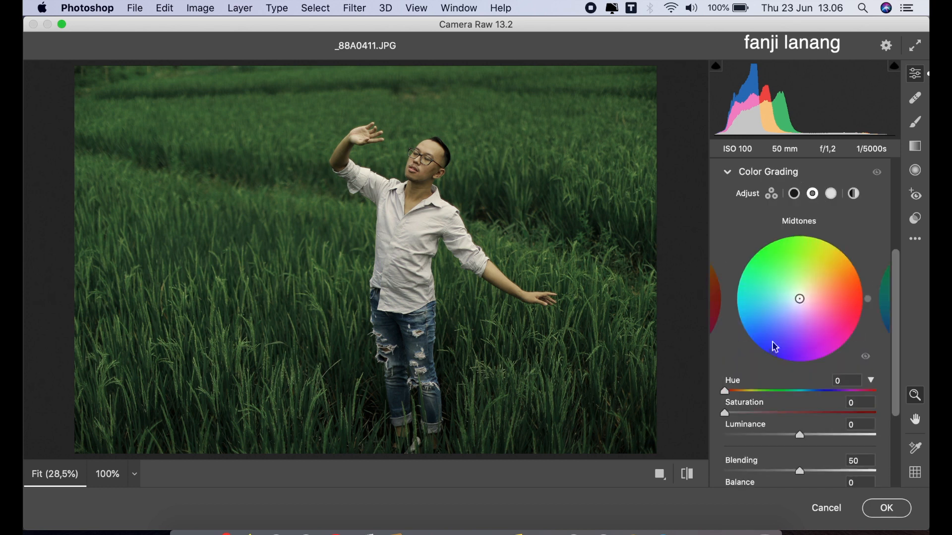
left_click_drag(740, 393, 742, 416)
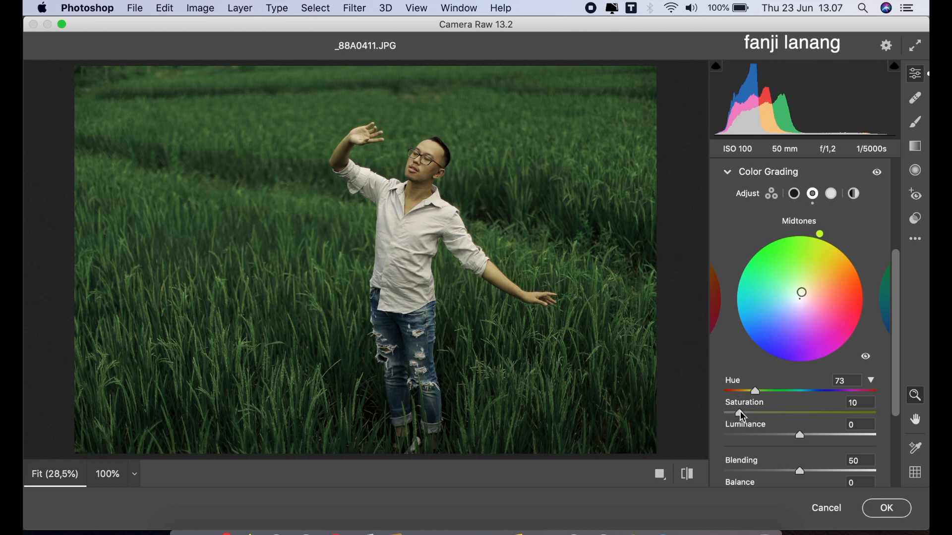
left_click(729, 173)
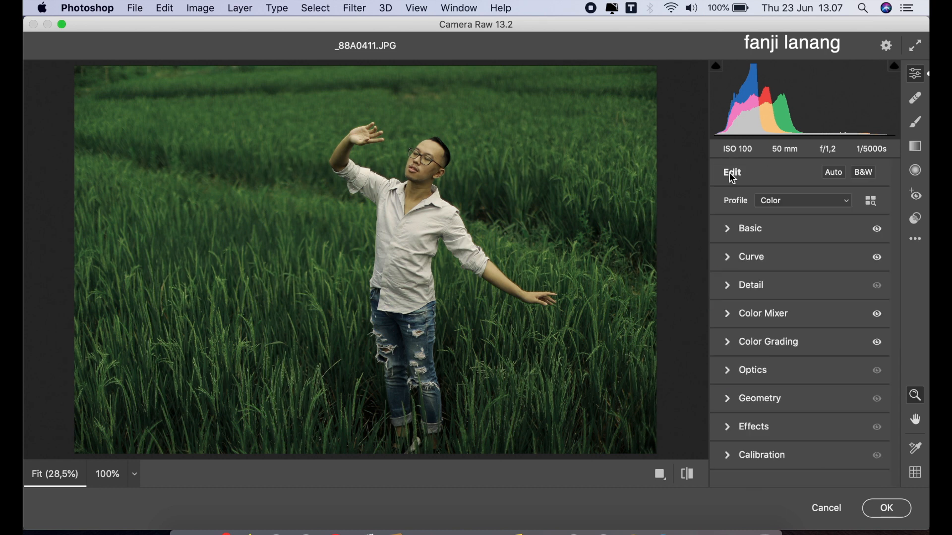
Darken the image edges in Optics with Vignette -38 and Midpoint 13.
left_click(734, 371)
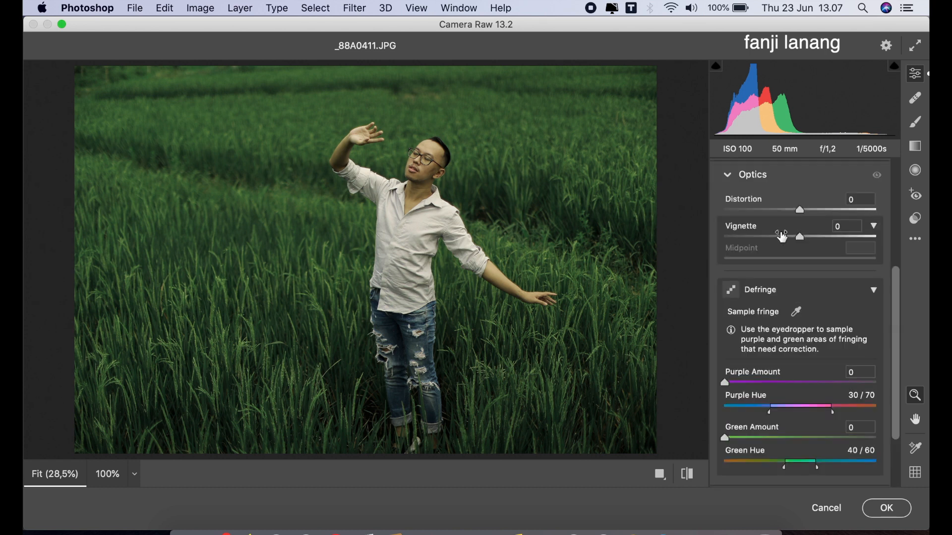
left_click(783, 236)
left_click_drag(782, 237, 748, 276)
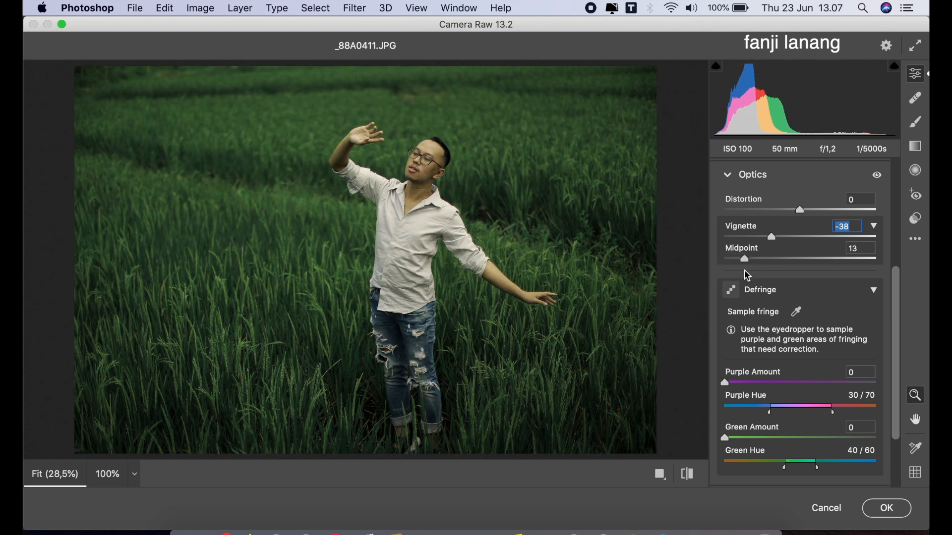
left_click(734, 176)
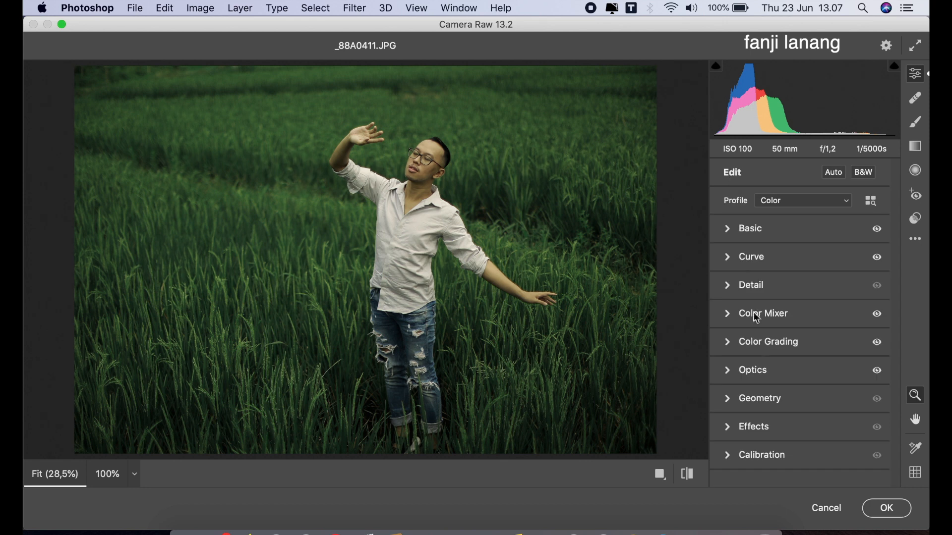
In Calibration, set the primary hues to Red +39, Green +50 and Blue -35.
left_click(728, 457)
left_click(822, 320)
left_click_drag(824, 323, 833, 329)
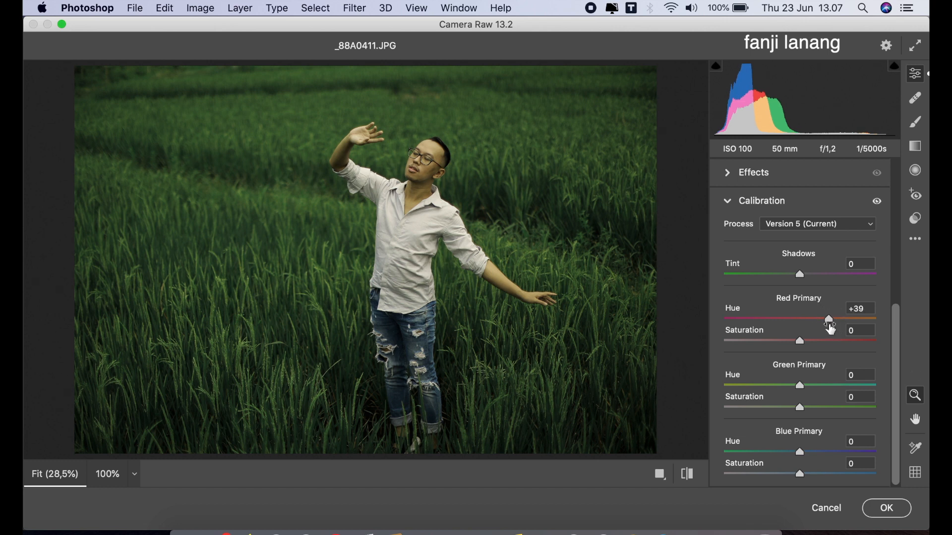
left_click_drag(834, 387, 837, 389)
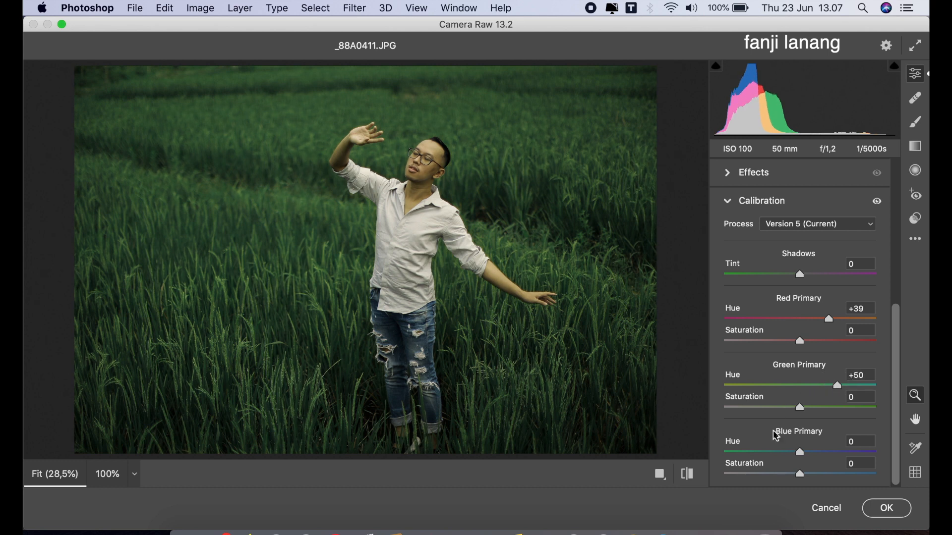
left_click_drag(784, 452, 777, 462)
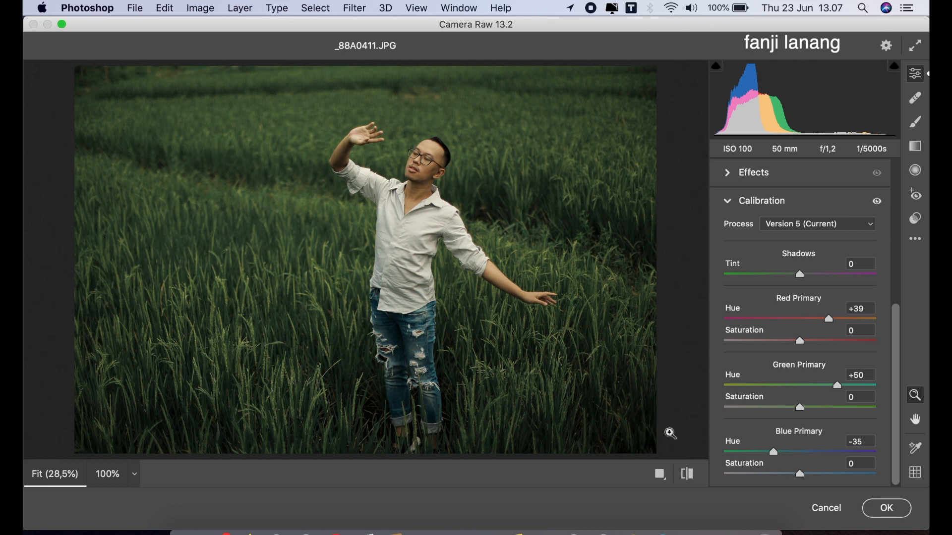
Fine-tune the Blue Primary calibration while comparing before and after views, and apply the Camera Raw edits.
left_click(688, 475)
left_click(688, 476)
left_click_drag(772, 452, 769, 463)
left_click(687, 475)
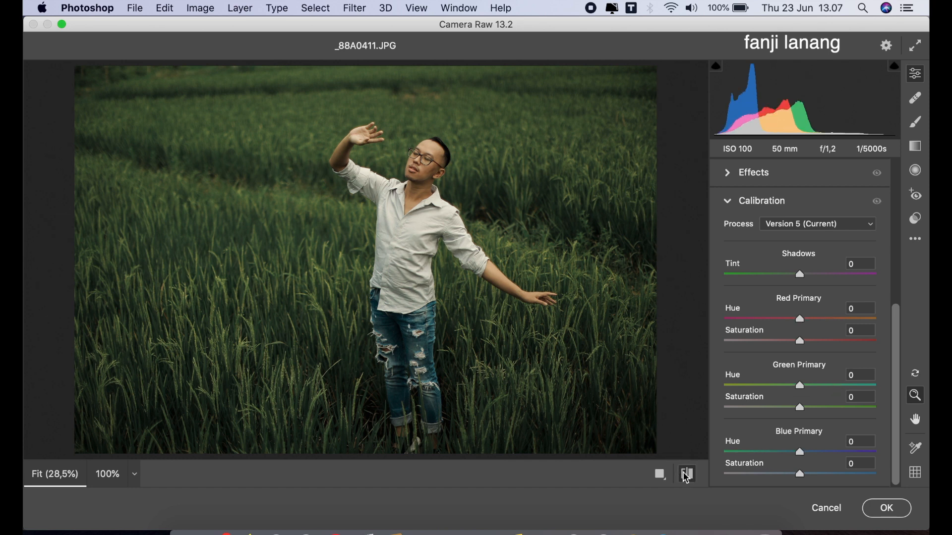
left_click(687, 476)
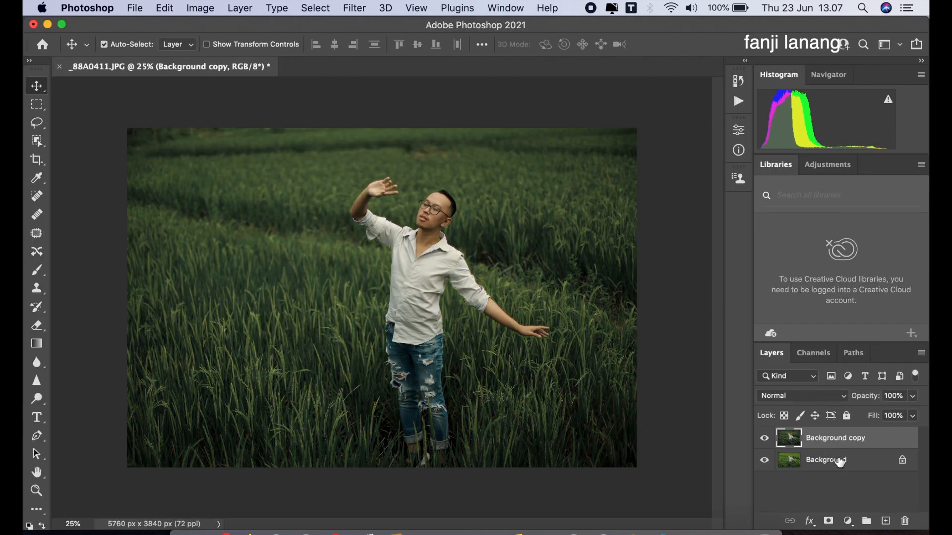
Compare the Background copy layer with the original and add a Brightness/Contrast adjustment layer with Brightness 14.
left_click(764, 437)
left_click(764, 438)
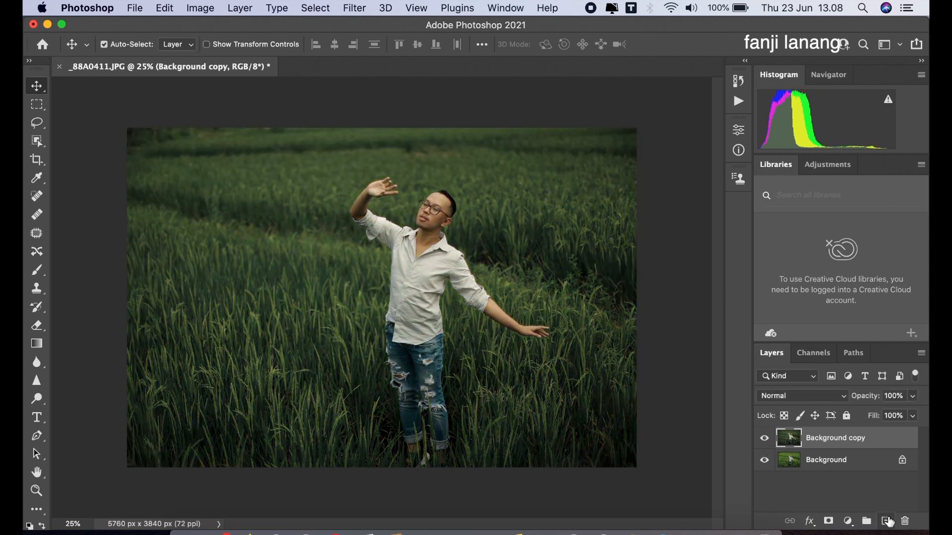
left_click(848, 521)
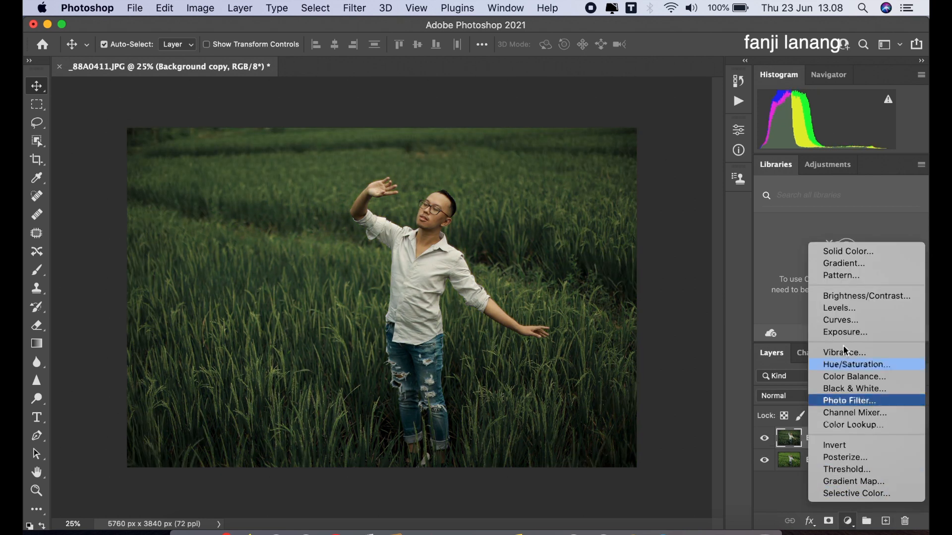
left_click(843, 299)
left_click_drag(642, 210, 646, 219)
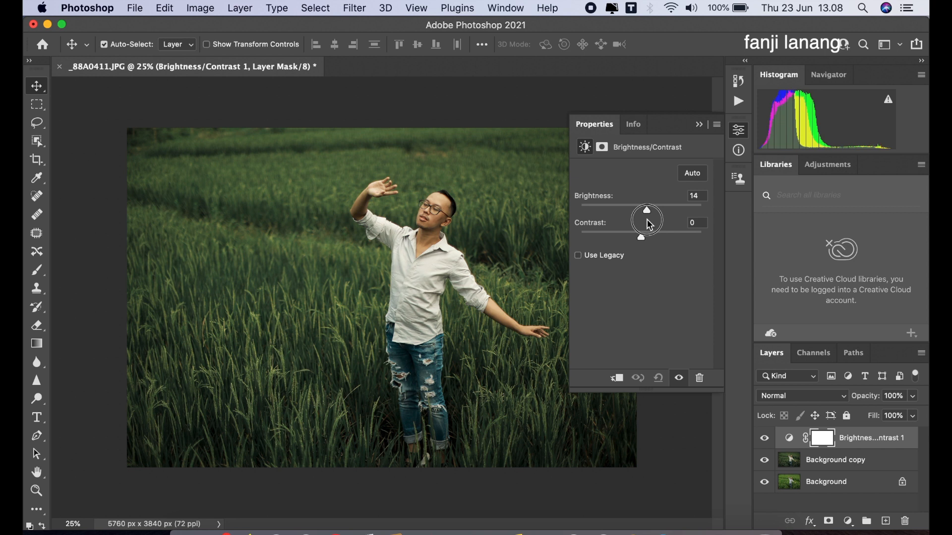
left_click(700, 127)
Add a new empty layer on top and ready the Brush tool with an 800 px tip at 0% hardness.
left_click(886, 521)
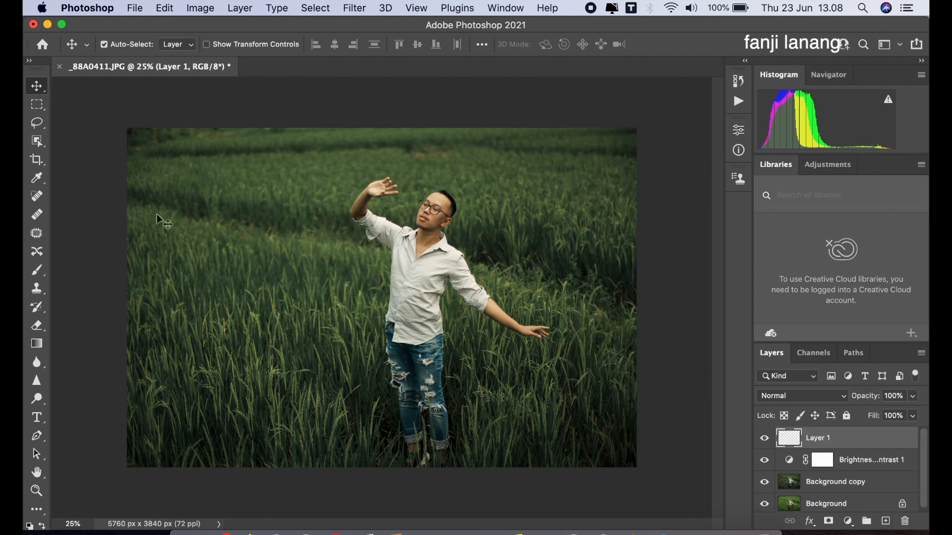
left_click(43, 268)
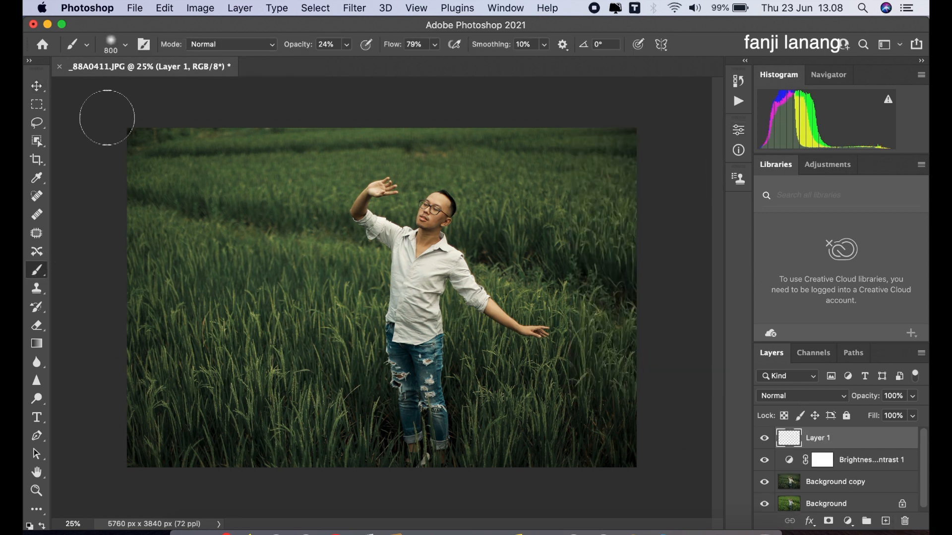
left_click(124, 48)
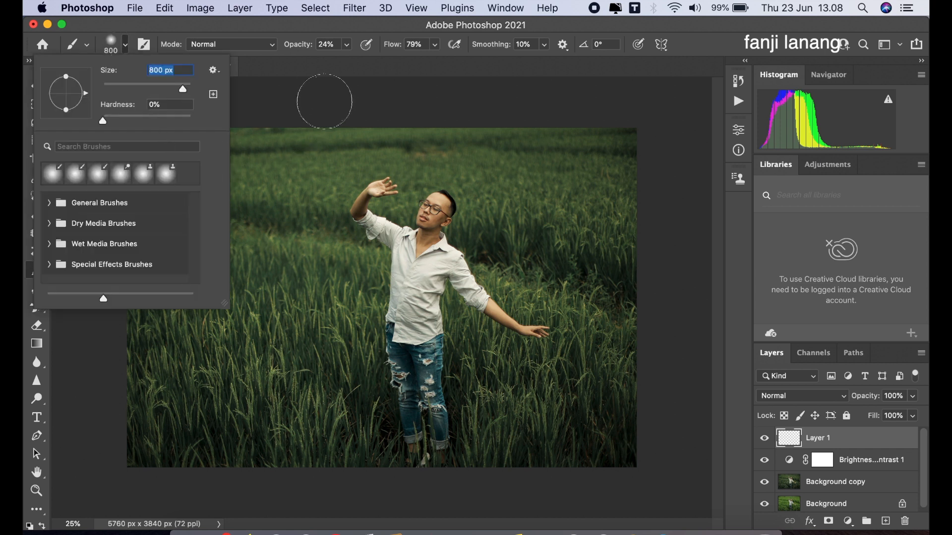
left_click(374, 70)
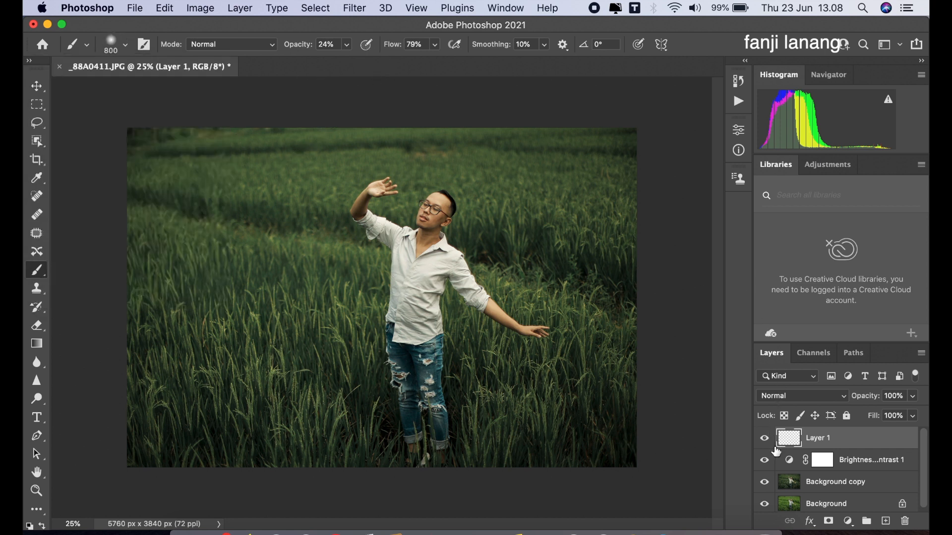